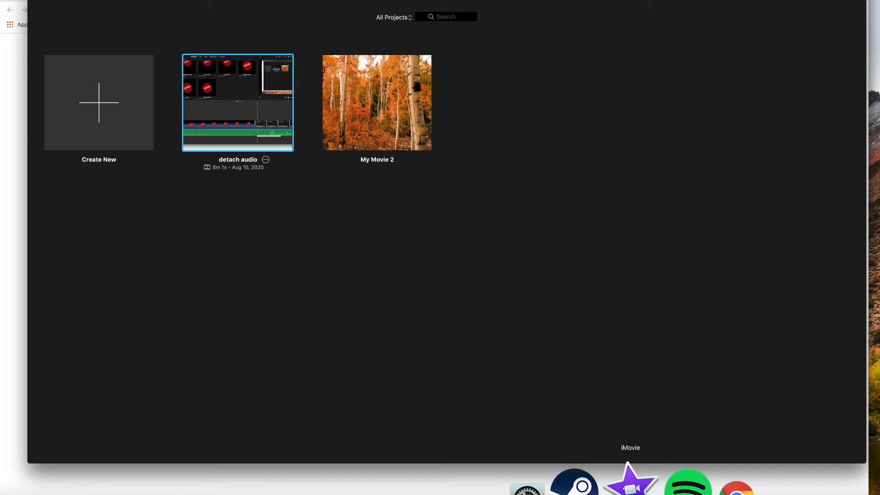
# - Create a new movie project in iMovie
pyautogui.click(94, 135)
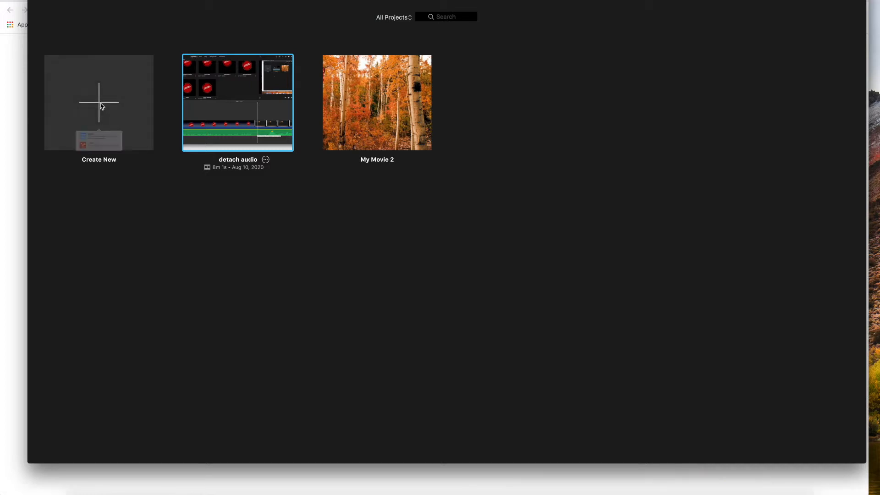
pyautogui.click(83, 154)
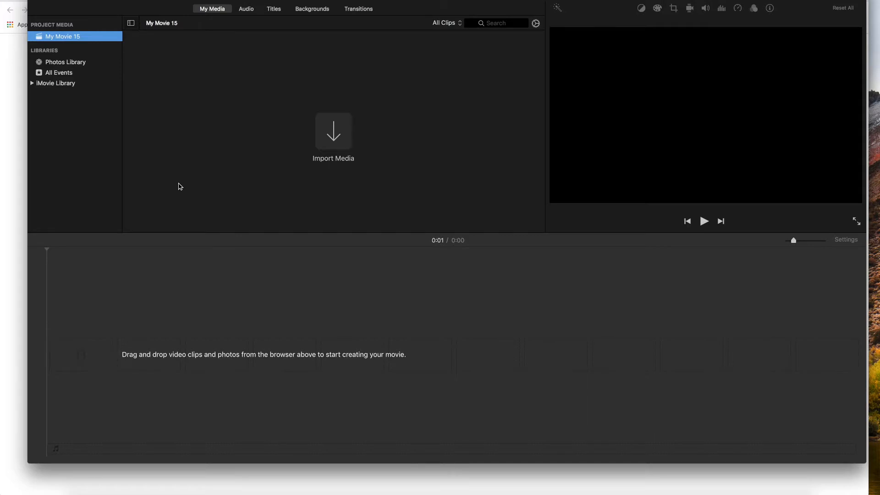
# - Switch to Chrome, open Pixabay and search its videos for "nature"
pyautogui.click(18, 88)
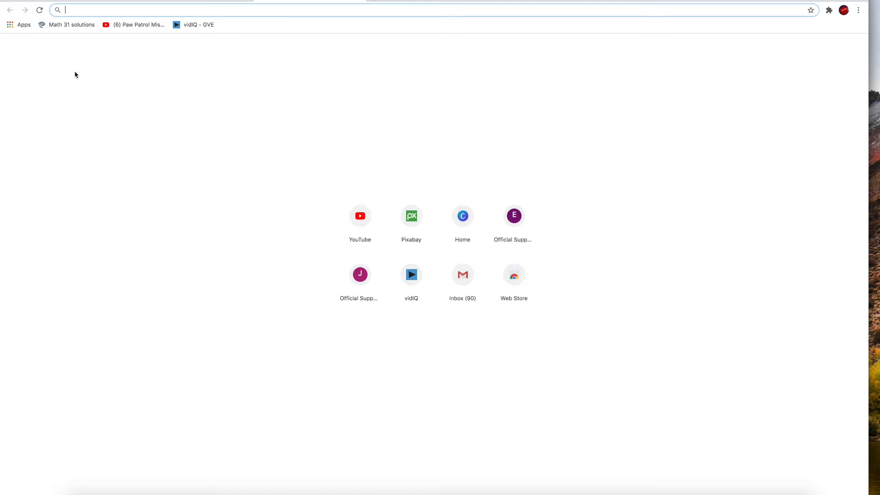
pyautogui.click(414, 220)
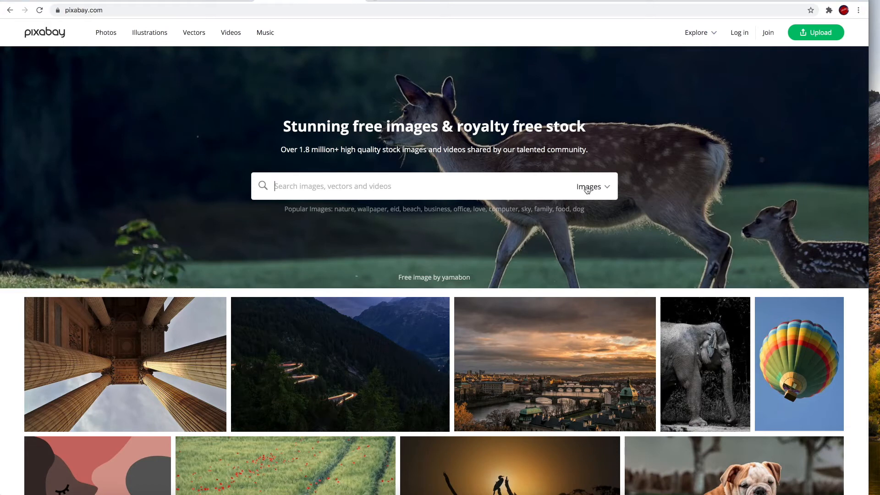
pyautogui.click(586, 190)
pyautogui.click(556, 275)
pyautogui.write('nature')
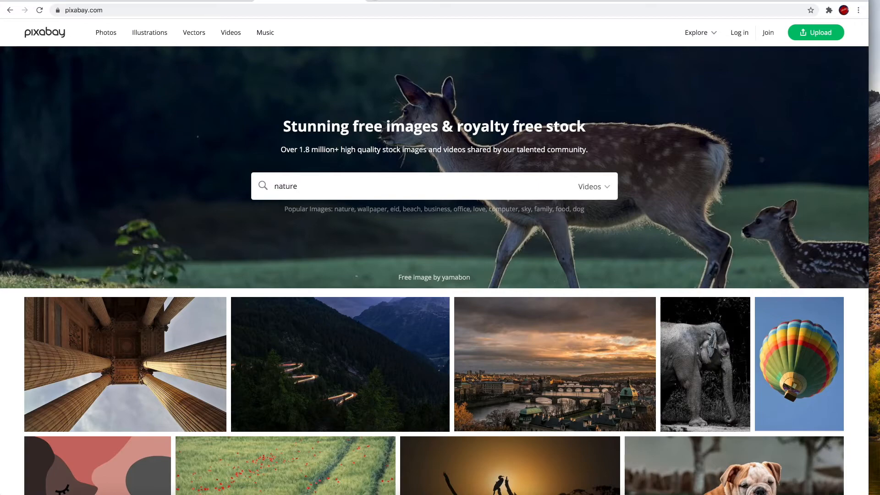
pyautogui.press('Return')
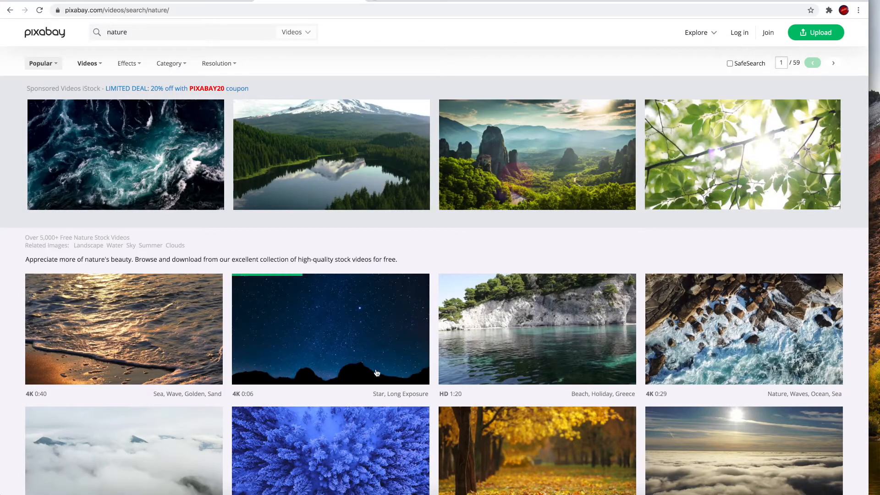
# - Check the sponsored iStock video of the forest lake and close its page
pyautogui.scroll(-10, 463, 293)
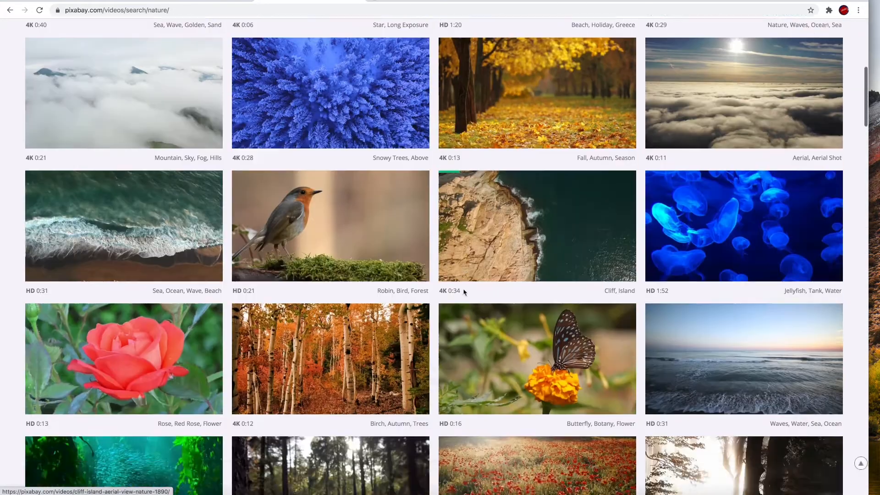
pyautogui.scroll(10, 486, 304)
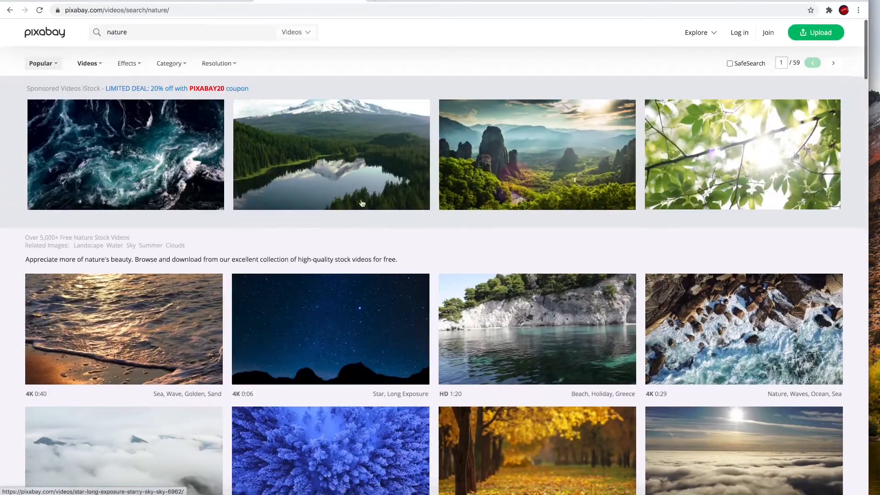
pyautogui.click(350, 173)
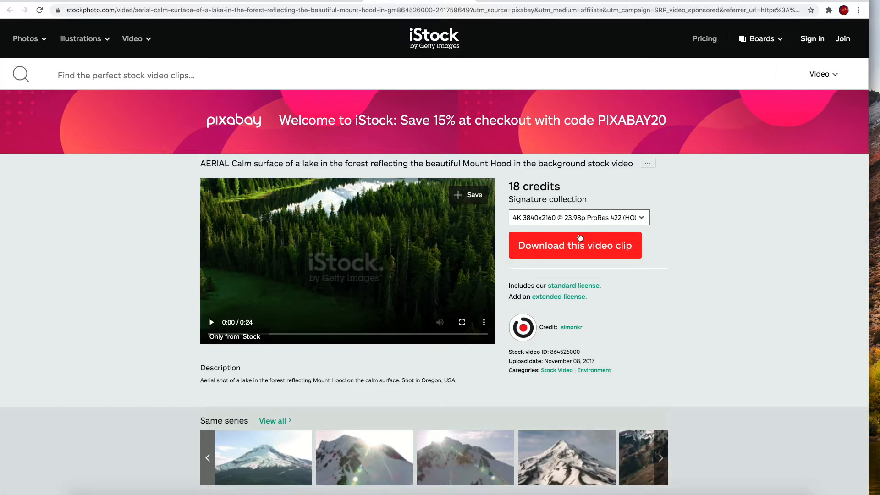
pyautogui.press('super+w')
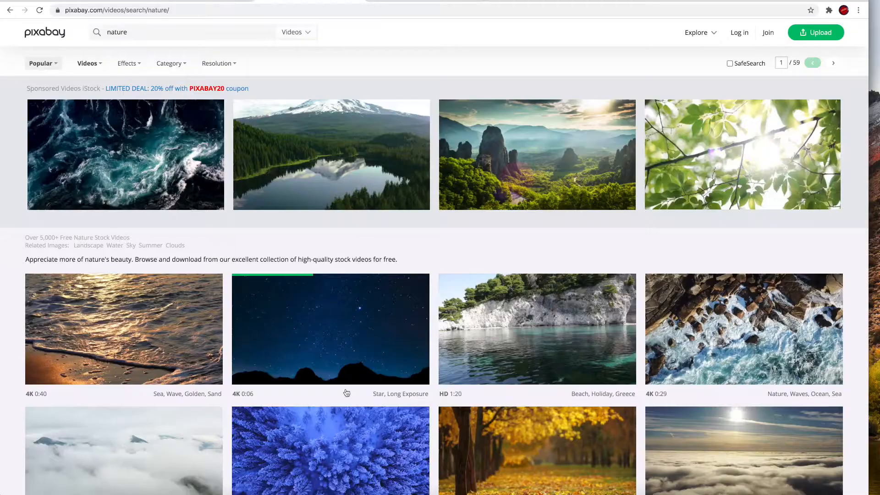
# - Open the dark forest trees video among the free results and download it as a 1920×1080 MP4
pyautogui.scroll(-10, 341, 403)
pyautogui.scroll(-7, 341, 403)
pyautogui.click(366, 145)
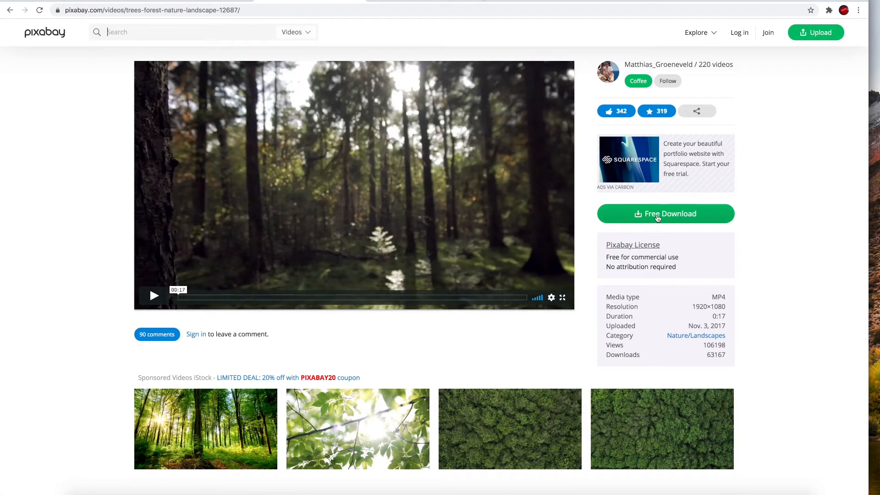
pyautogui.click(661, 217)
pyautogui.click(632, 297)
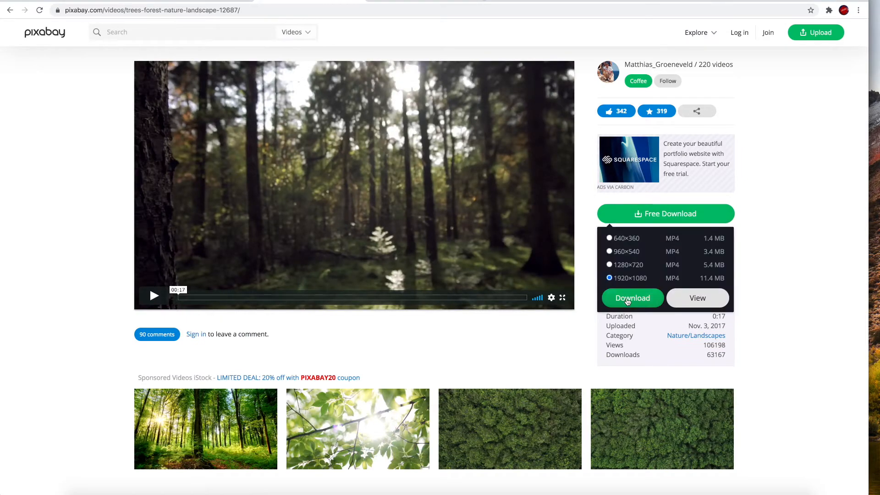
# - Reveal the downloaded Tree - 12687.mp4 in Finder and add it to the My Movie 15 timeline in iMovie
pyautogui.click(90, 485)
pyautogui.click(114, 477)
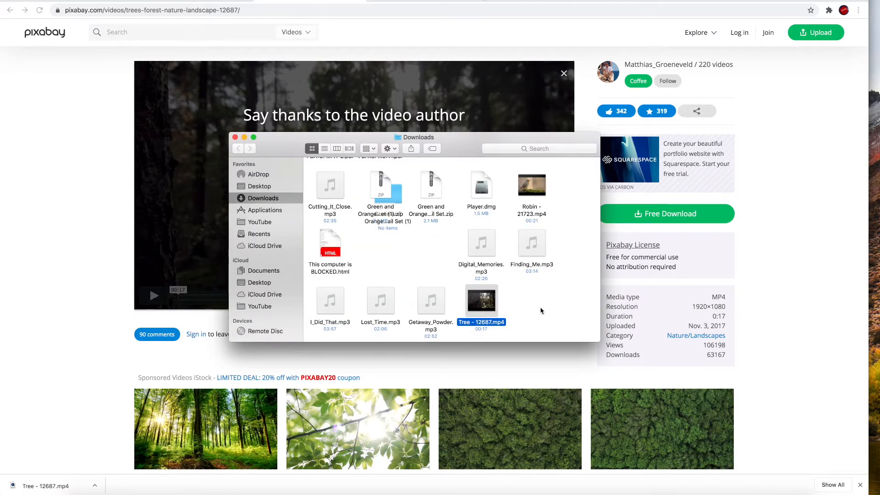
pyautogui.moveTo(627, 491)
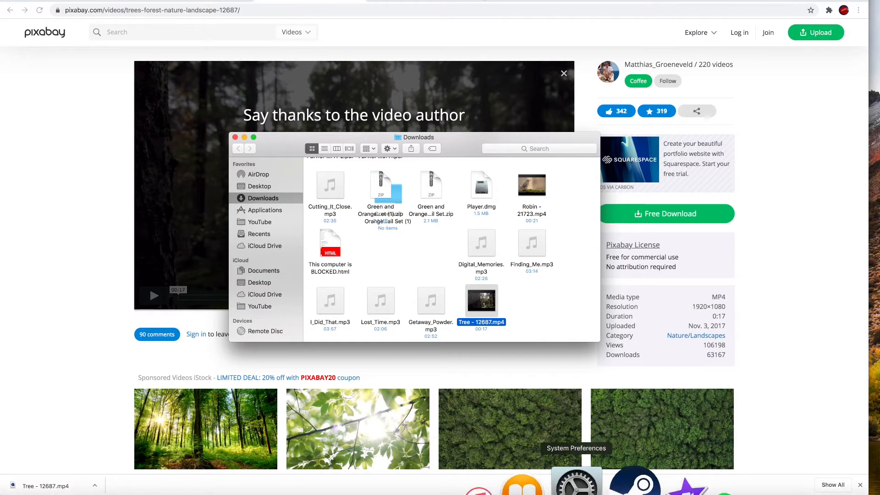
pyautogui.click(627, 483)
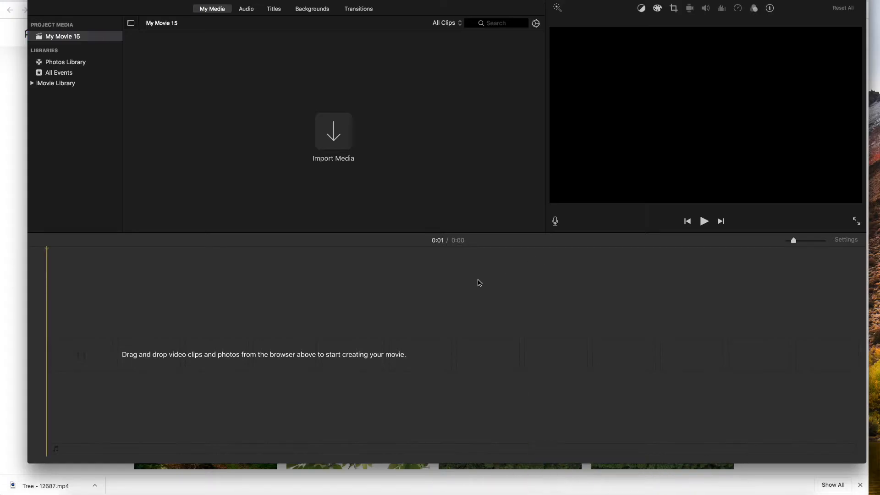
pyautogui.hotkey('ctrl', 'Up')
pyautogui.click(433, 160)
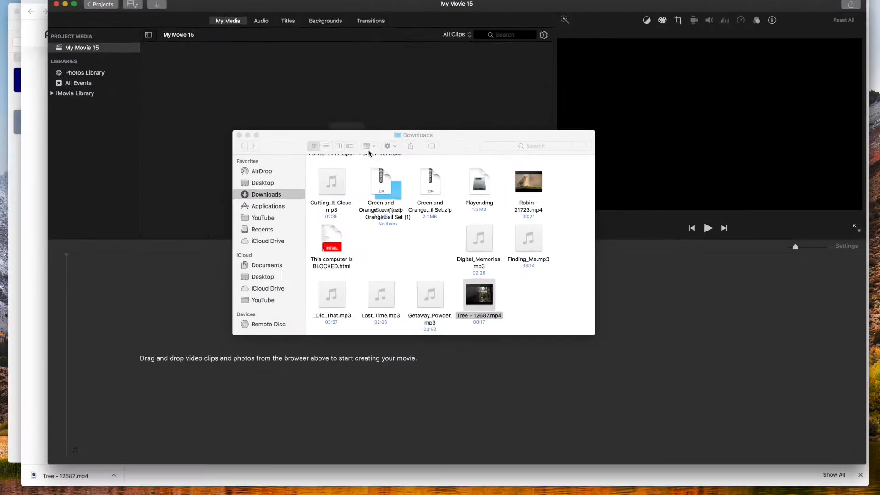
pyautogui.moveTo(484, 302); pyautogui.dragTo(54, 310)
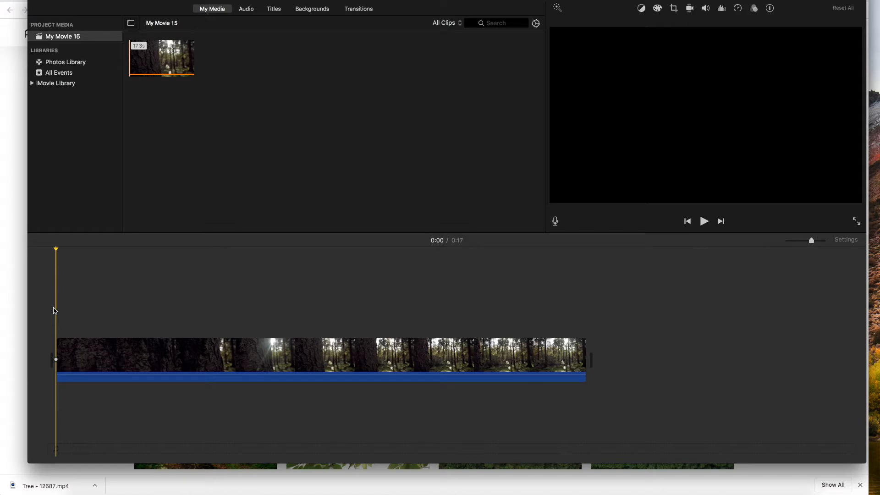
# - Split the forest clip in the timeline into four pieces at about 2, 4 and 6 seconds
pyautogui.click(127, 364)
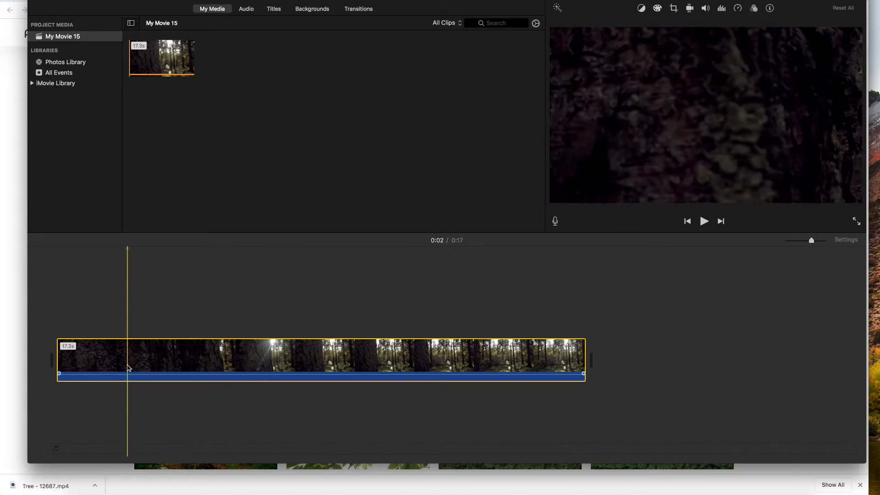
pyautogui.rightClick(127, 367)
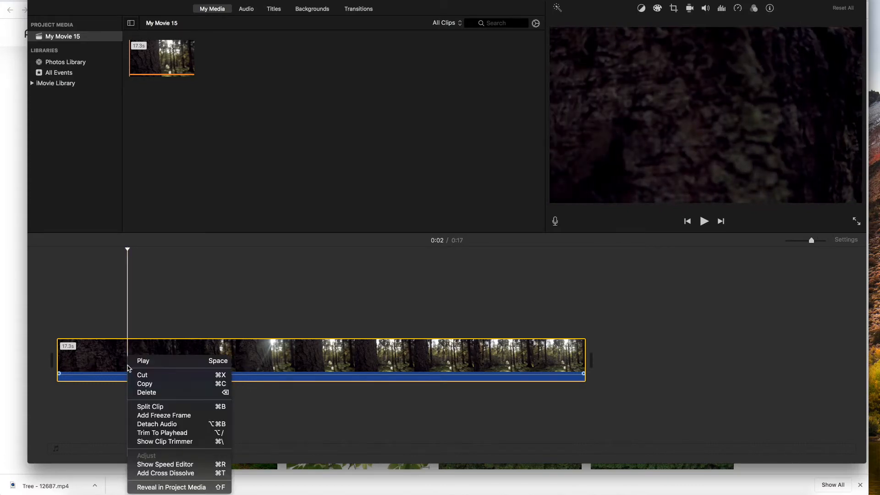
pyautogui.click(184, 407)
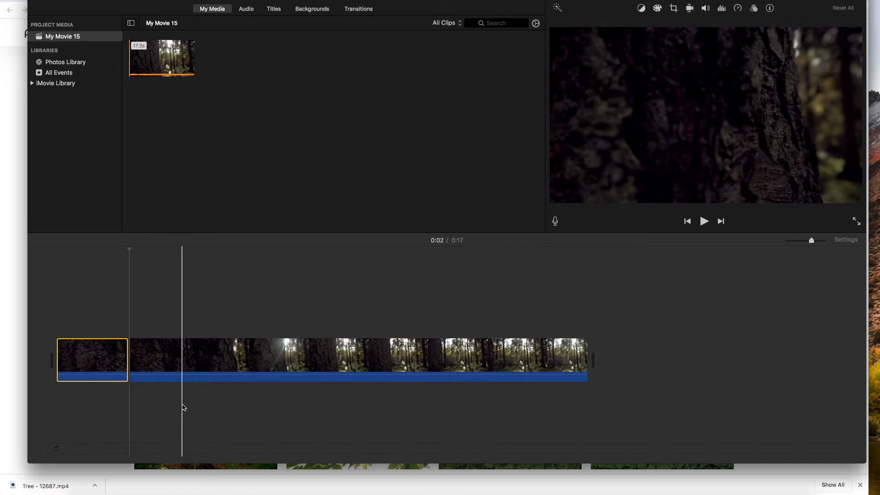
pyautogui.click(185, 357)
pyautogui.rightClick(185, 357)
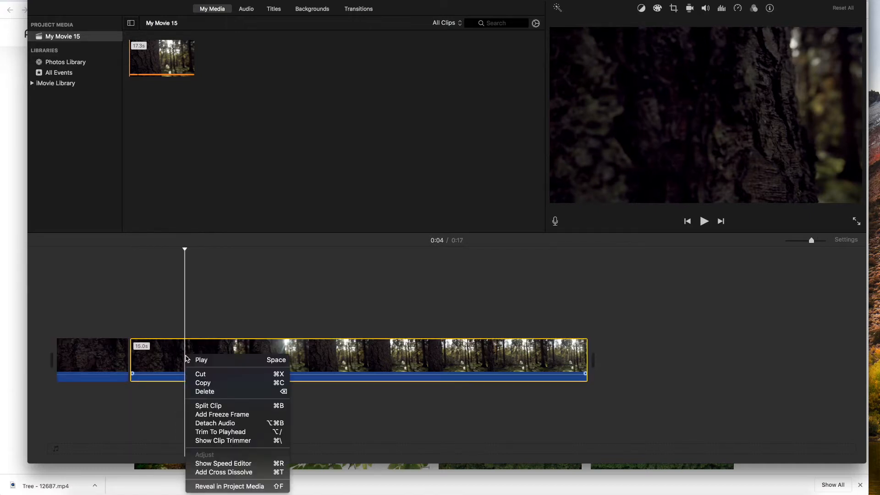
pyautogui.click(237, 382)
pyautogui.click(248, 358)
pyautogui.rightClick(249, 357)
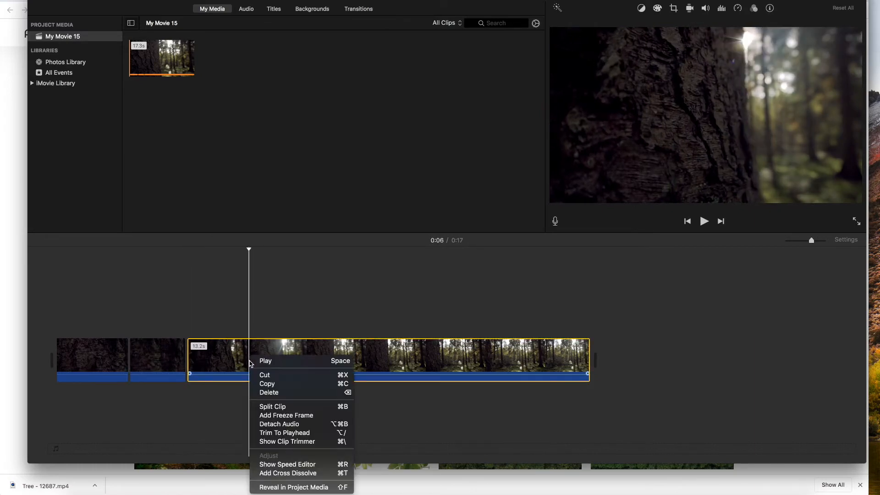
pyautogui.click(266, 406)
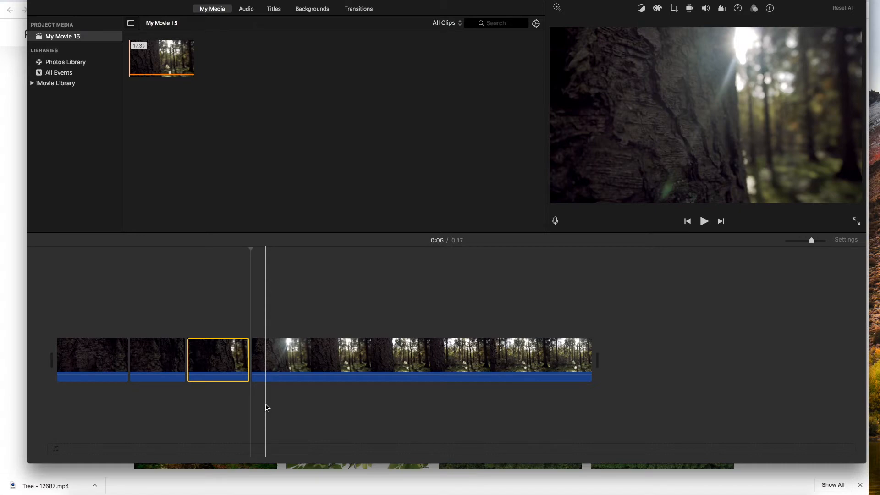
pyautogui.click(85, 353)
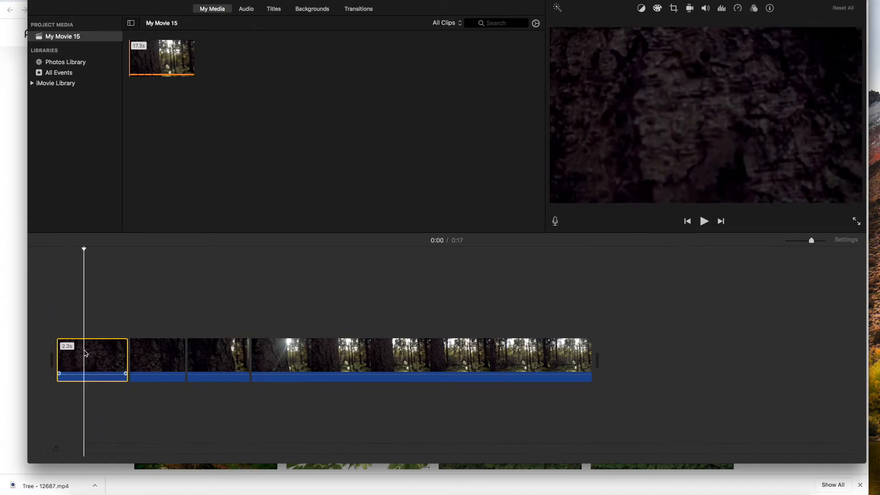
pyautogui.click(147, 362)
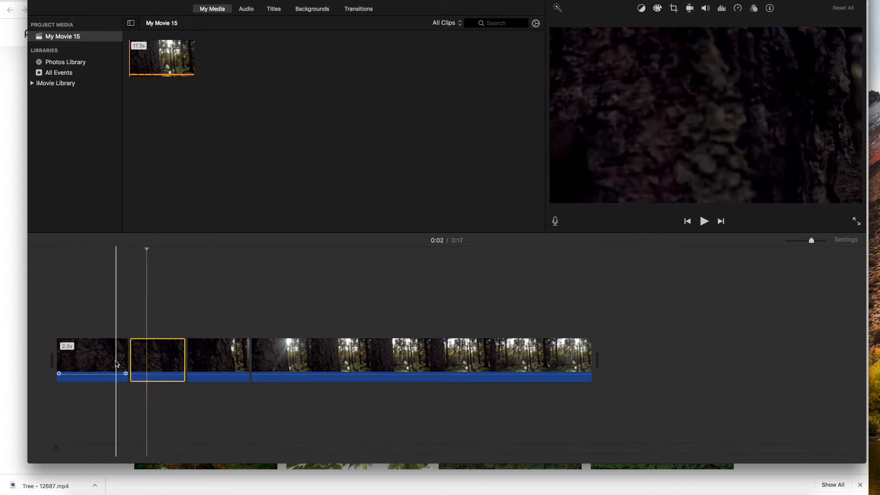
pyautogui.click(103, 362)
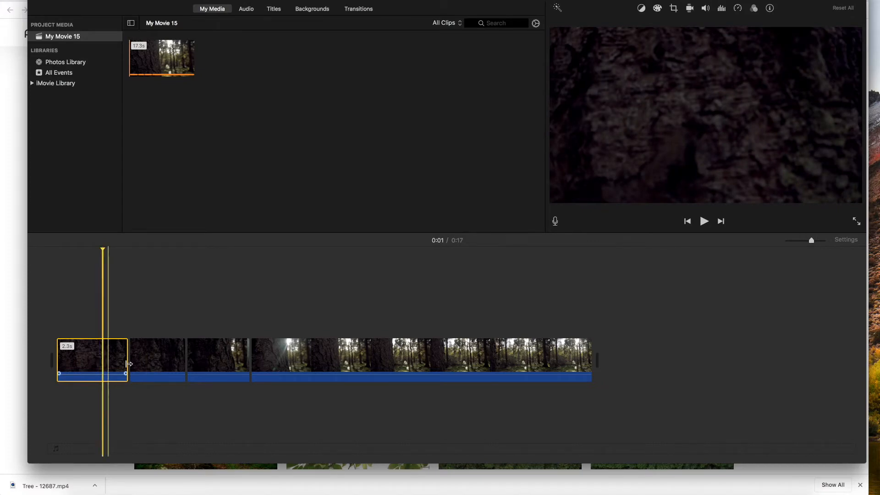
pyautogui.click(154, 368)
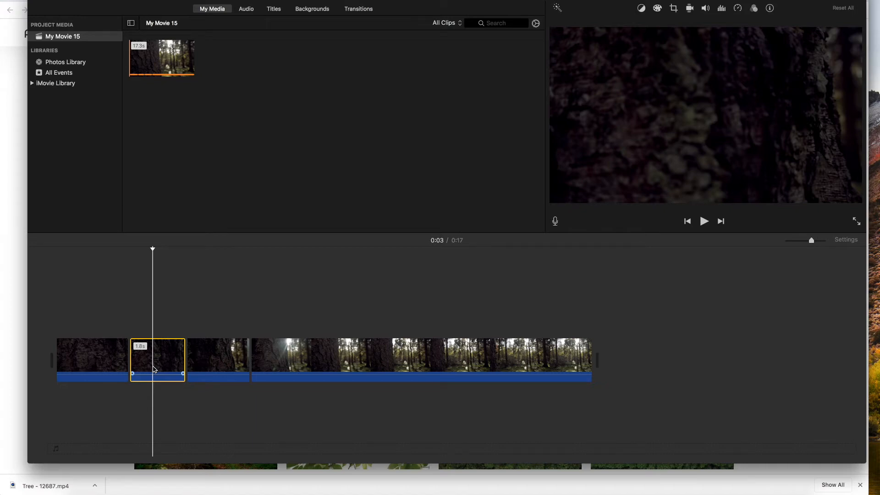
# - Add a Spin In transition between the first and second clips in the timeline
pyautogui.click(358, 8)
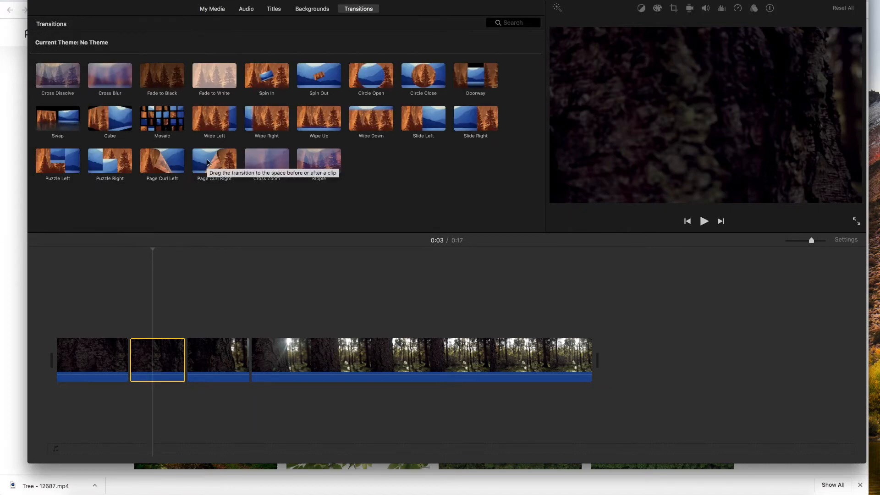
pyautogui.moveTo(273, 69); pyautogui.dragTo(129, 359)
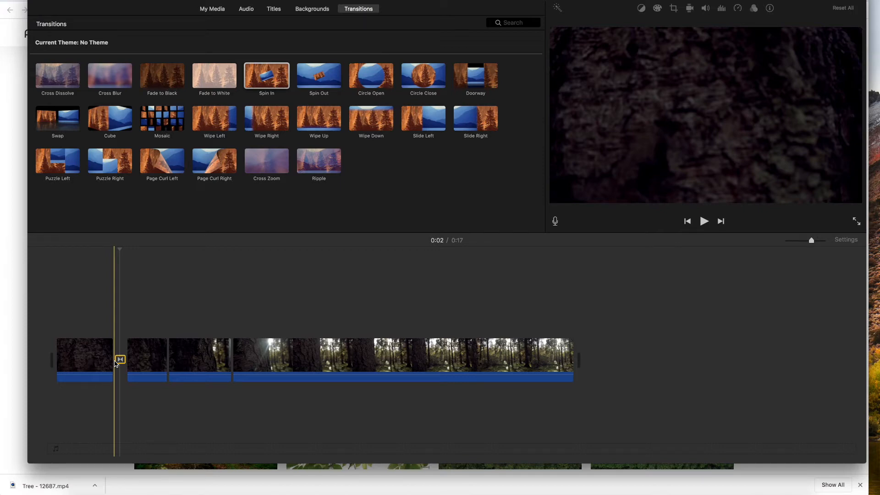
# - Lengthen the first clip to about 7.9 s by extending its end before the transition
pyautogui.click(55, 324)
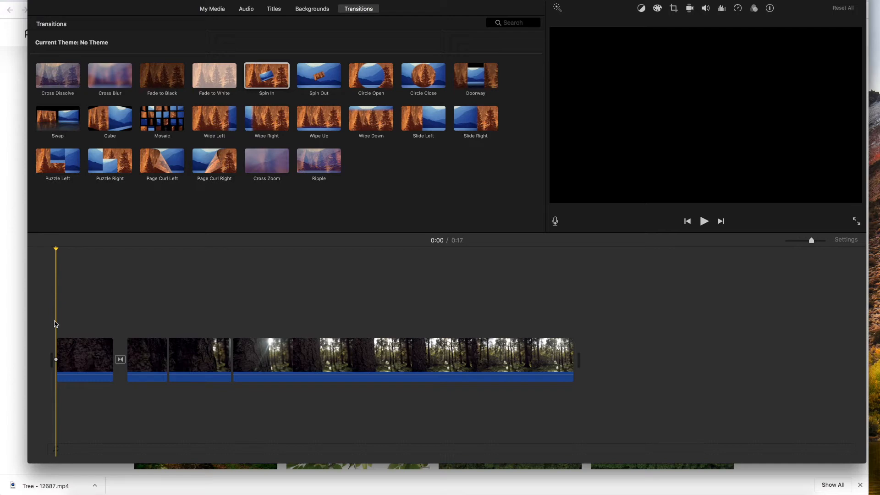
pyautogui.click(89, 355)
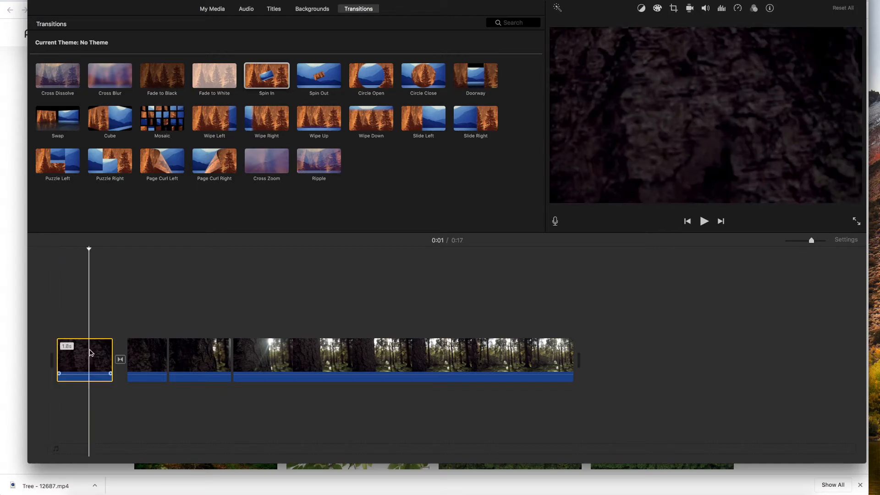
pyautogui.click(124, 361)
pyautogui.click(105, 360)
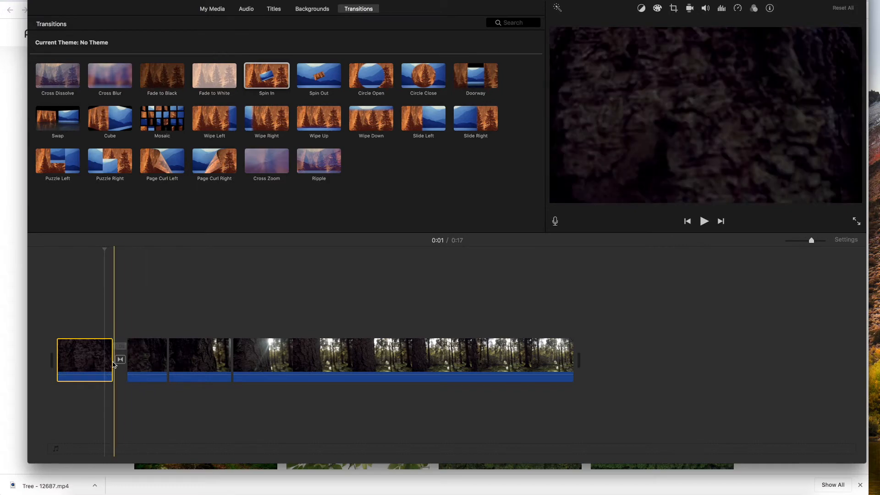
pyautogui.moveTo(131, 364); pyautogui.dragTo(307, 371)
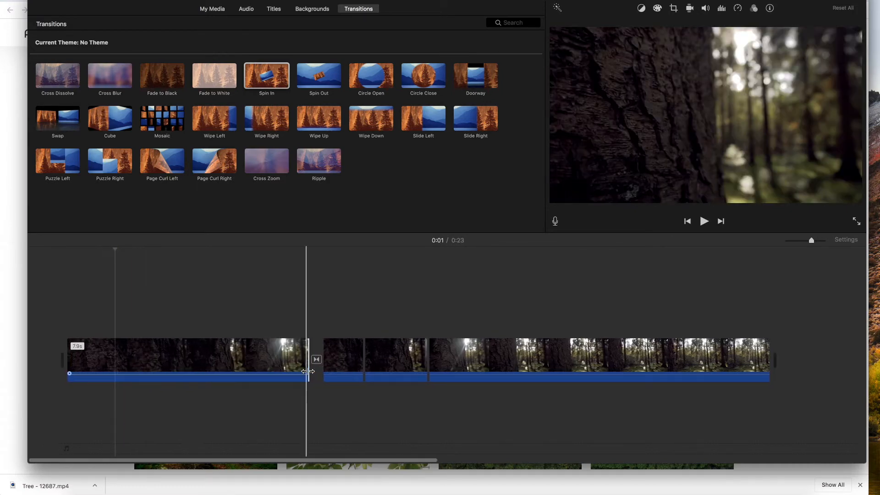
# - Extend the start of the second clip, just after the transition, back to the beginning of its source footage
pyautogui.click(325, 367)
pyautogui.click(326, 367)
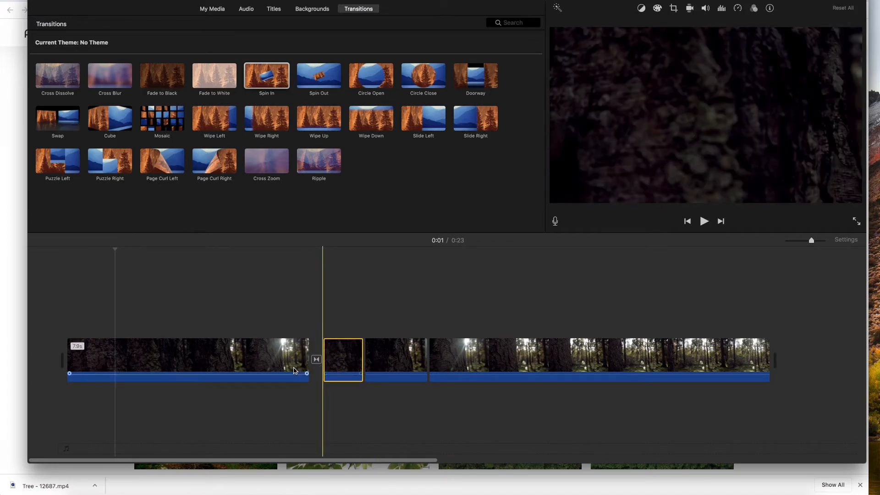
pyautogui.moveTo(324, 367); pyautogui.dragTo(263, 367)
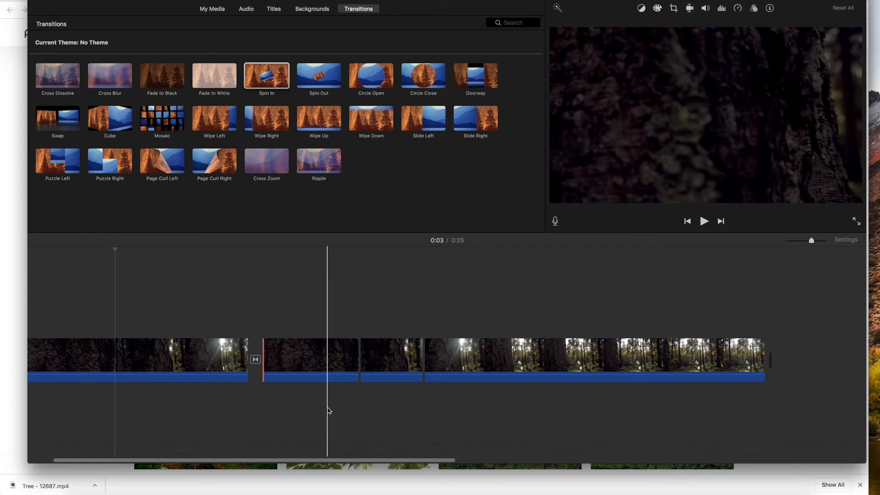
# - Split the first clip, before the Spin In transition, into three pieces at about 2 and 4 seconds
pyautogui.hscroll(-3, 326, 385)
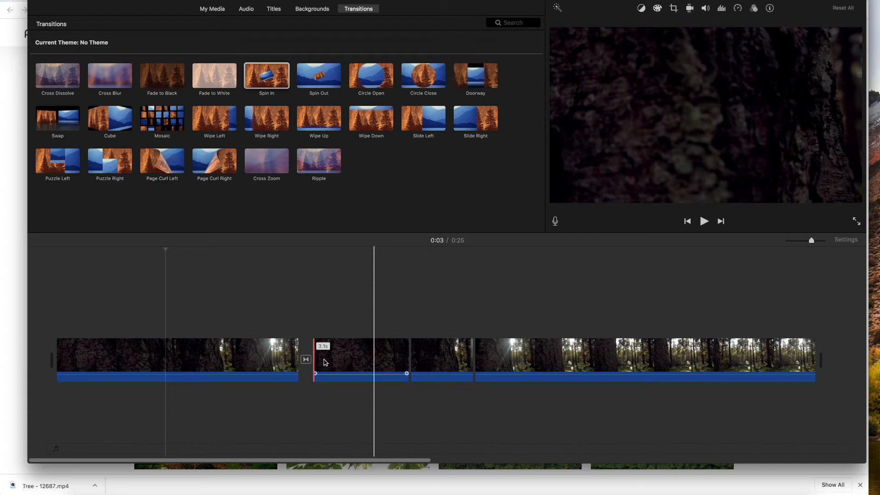
pyautogui.click(151, 363)
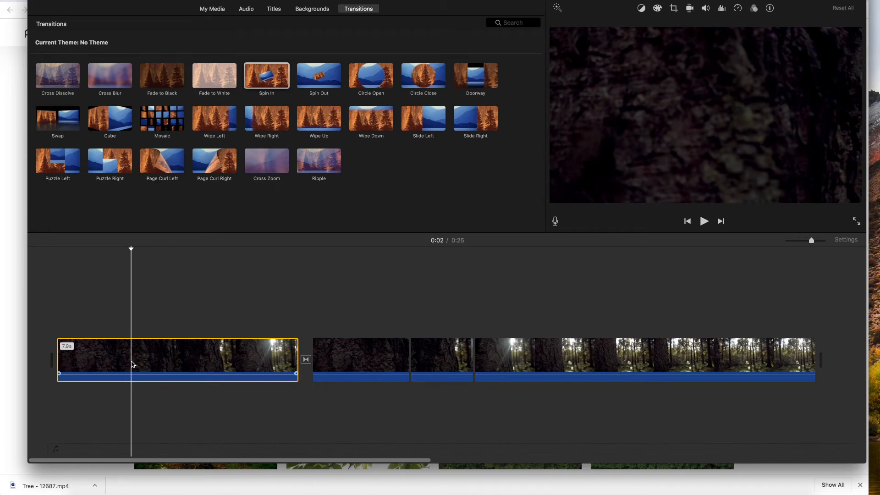
pyautogui.rightClick(132, 363)
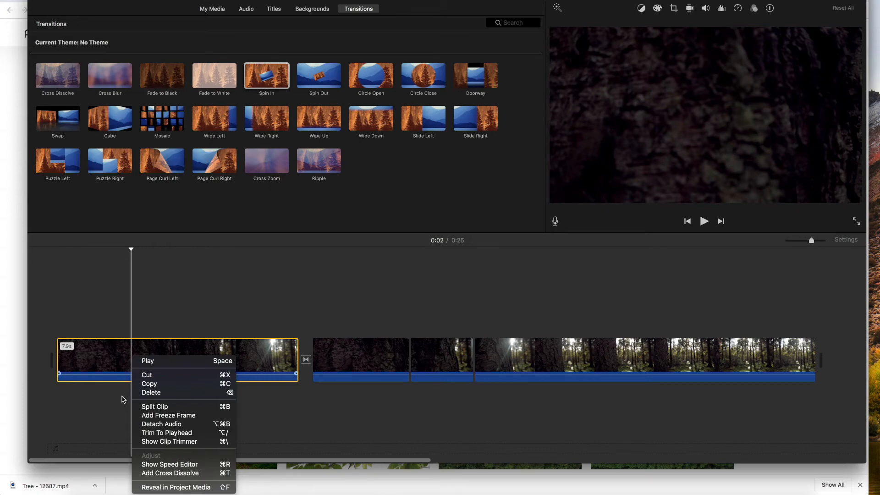
pyautogui.click(162, 408)
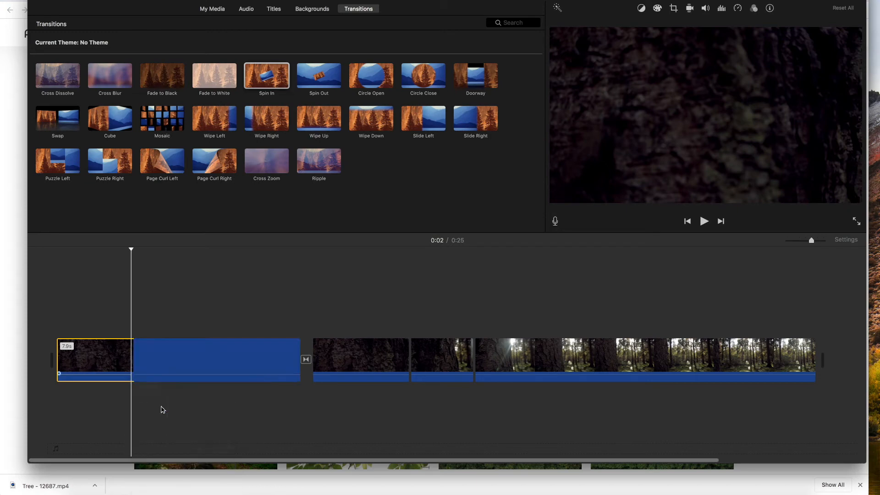
pyautogui.click(179, 372)
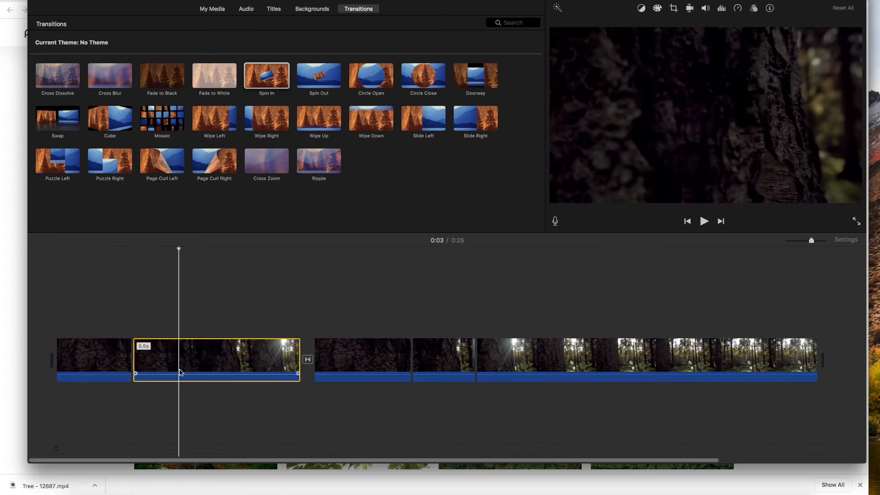
pyautogui.doubleClick(192, 371)
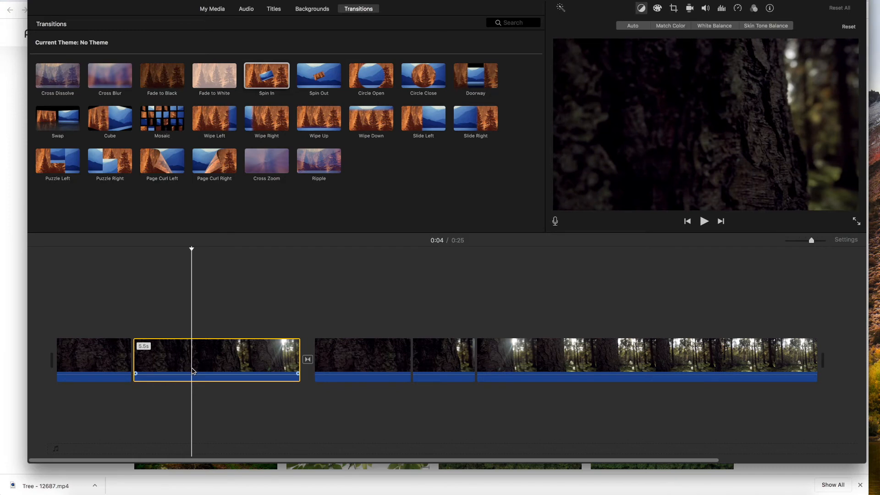
pyautogui.rightClick(192, 371)
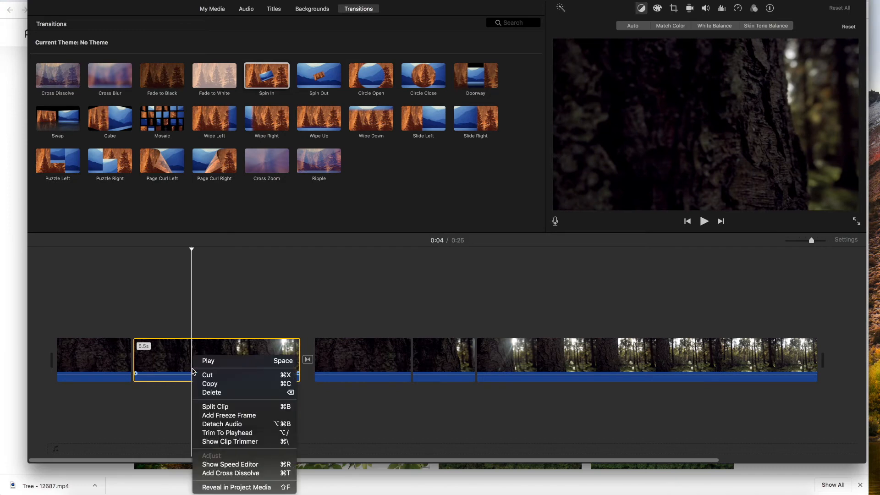
pyautogui.click(212, 406)
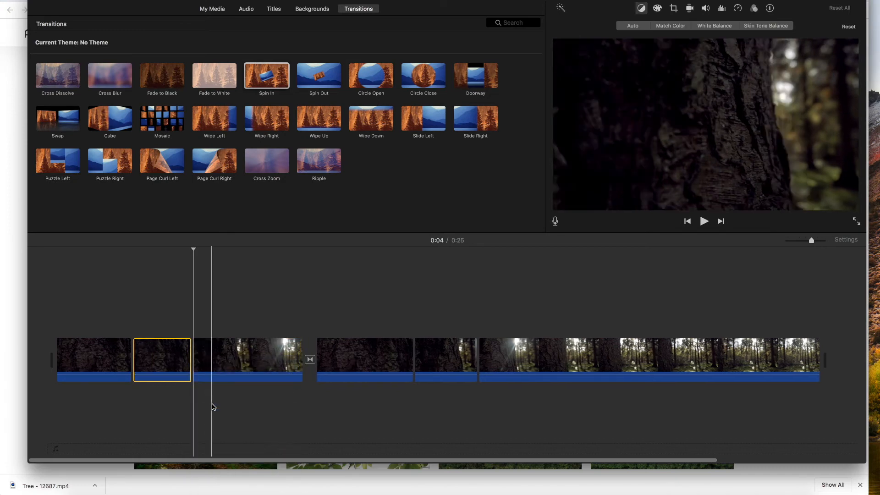
# - Delete the short middle piece between about 2 and 4 seconds, leaving no clip selected
pyautogui.click(166, 361)
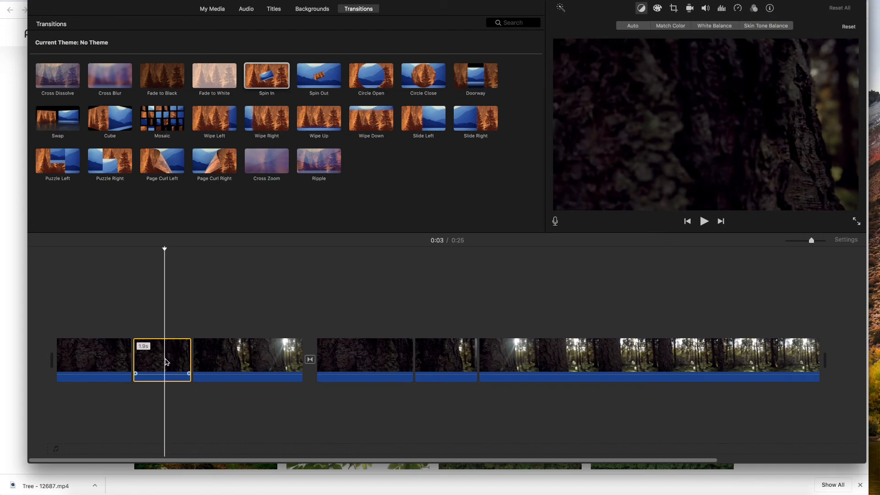
pyautogui.rightClick(166, 362)
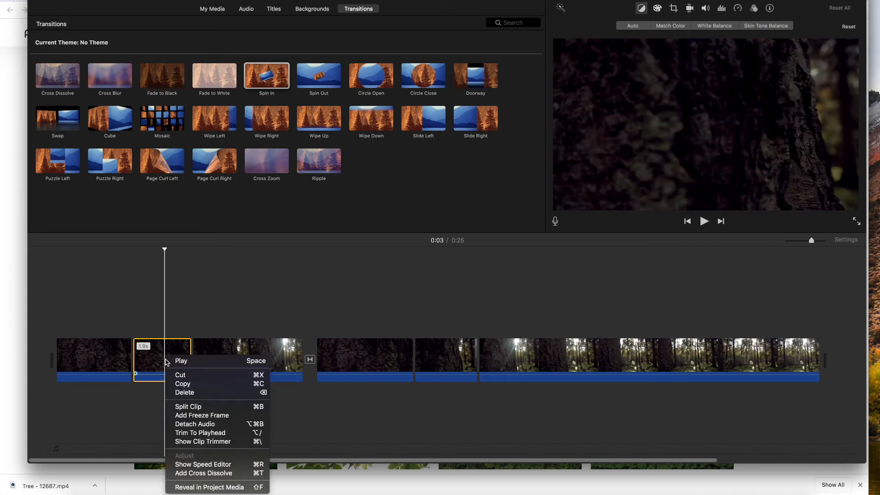
pyautogui.click(186, 393)
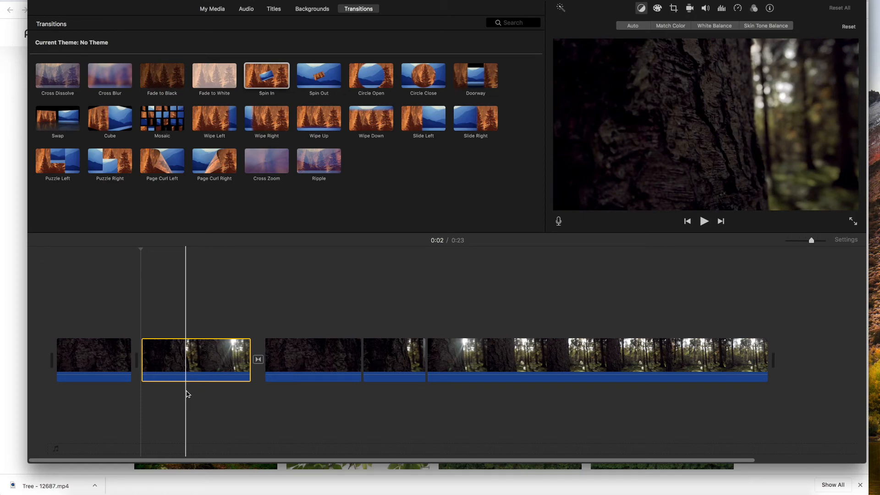
pyautogui.click(778, 410)
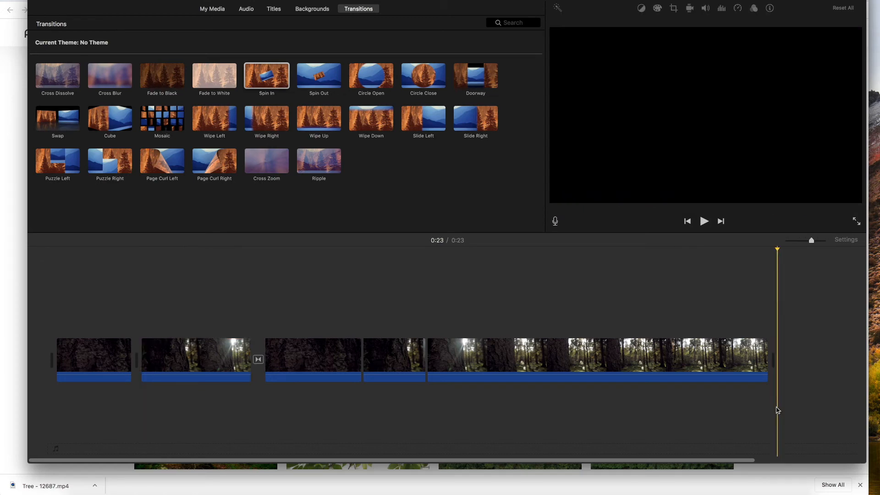